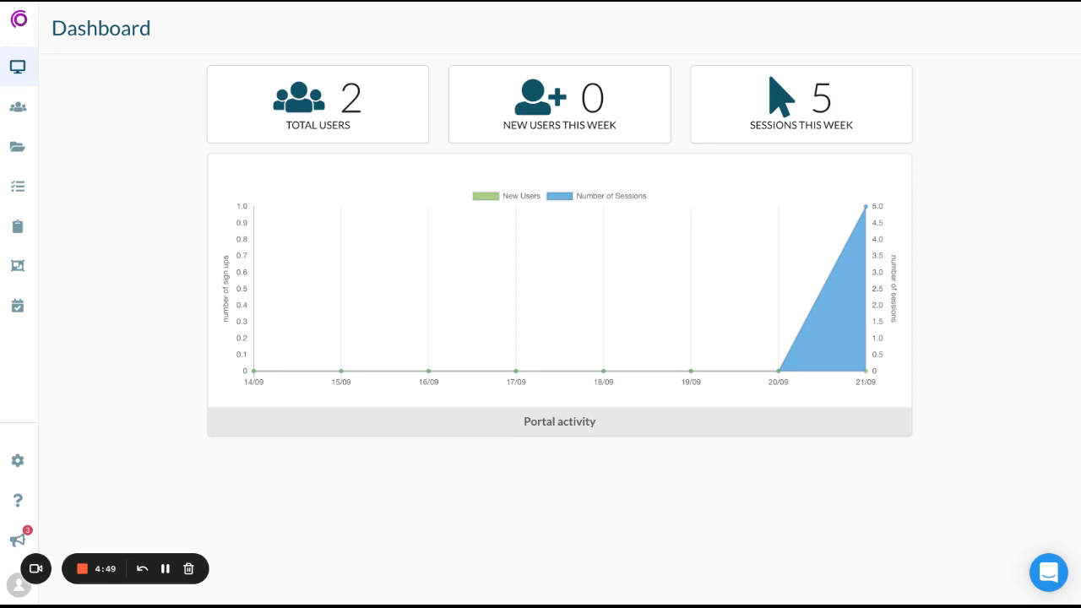
- Look over the existing user groups and the quizzes and notes in the library
{"action": "left_click", "coordinate": [26, 112]}
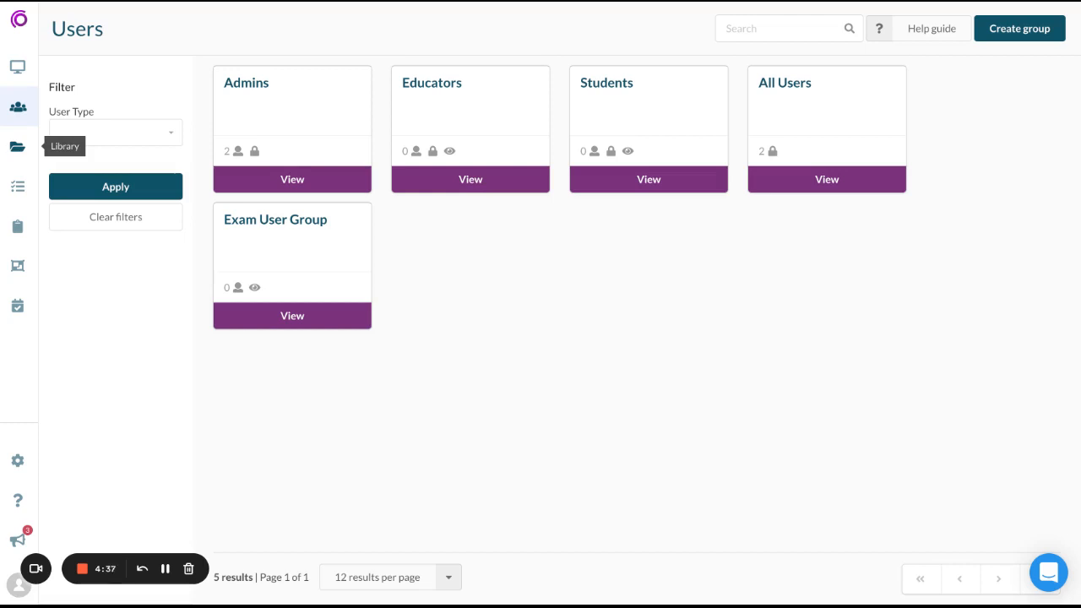
{"action": "left_click", "coordinate": [16, 146]}
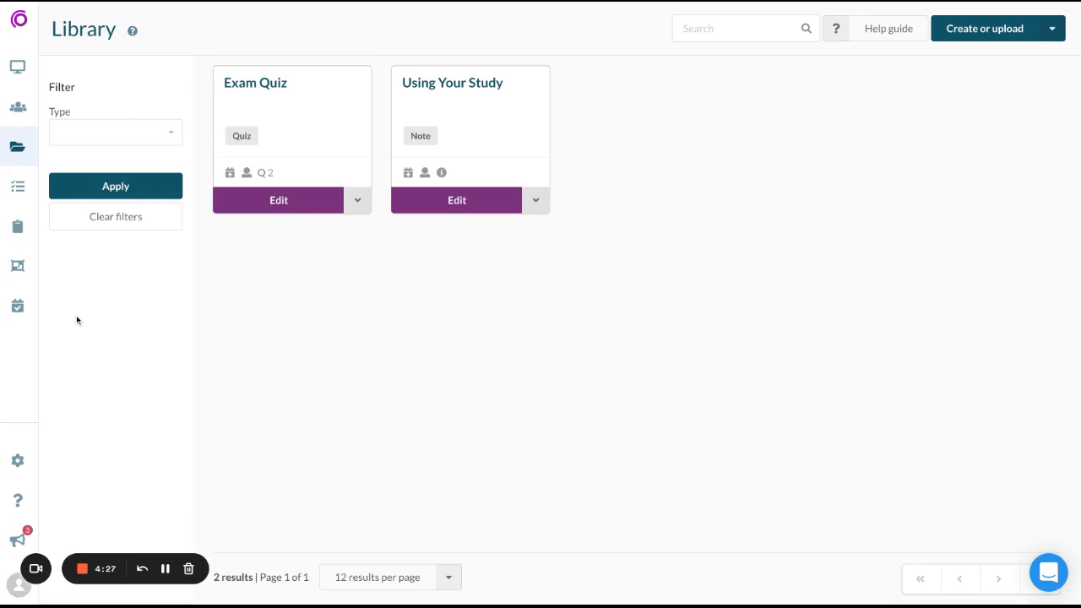
- Create a new exam named Example Exam and assign it to the Exam User Group
{"action": "left_click", "coordinate": [17, 307]}
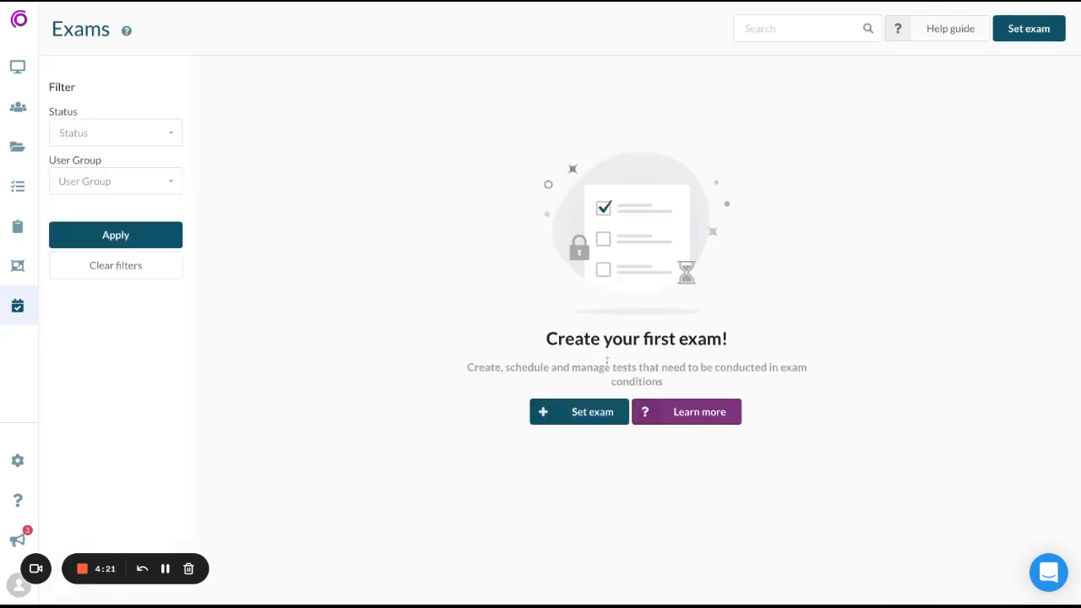
{"action": "left_click", "coordinate": [579, 410]}
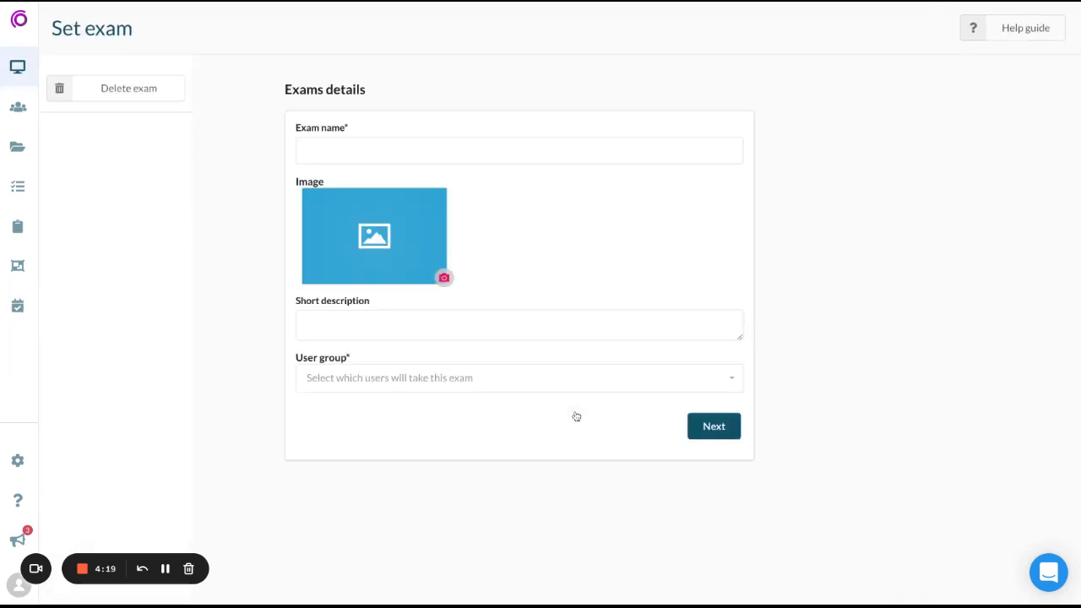
{"action": "left_click", "coordinate": [418, 151]}
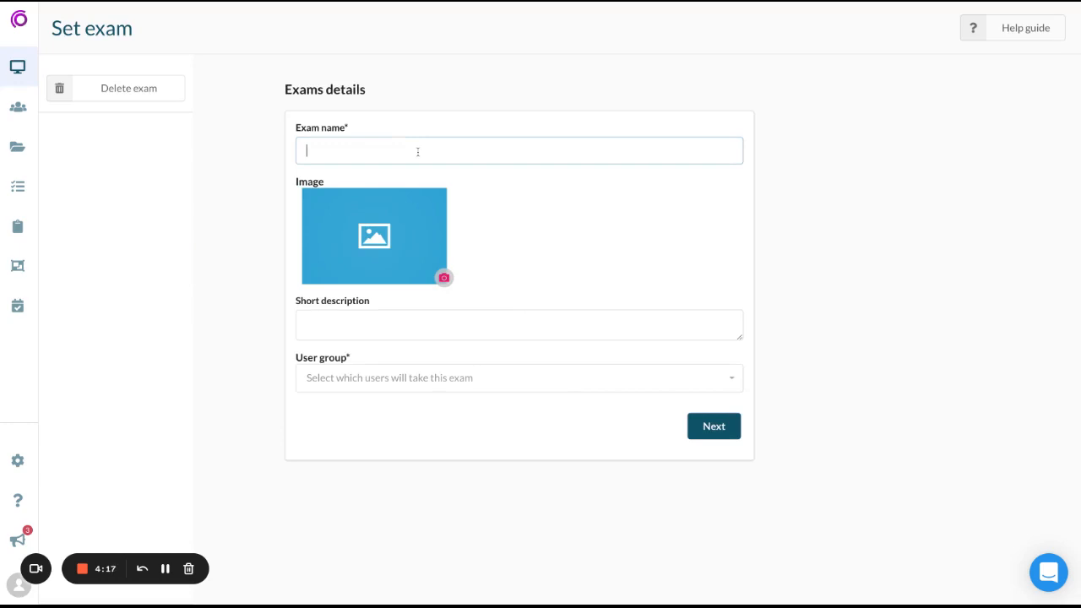
{"action": "type", "text": "Example Exam"}
{"action": "left_click", "coordinate": [620, 256]}
{"action": "left_click", "coordinate": [575, 388]}
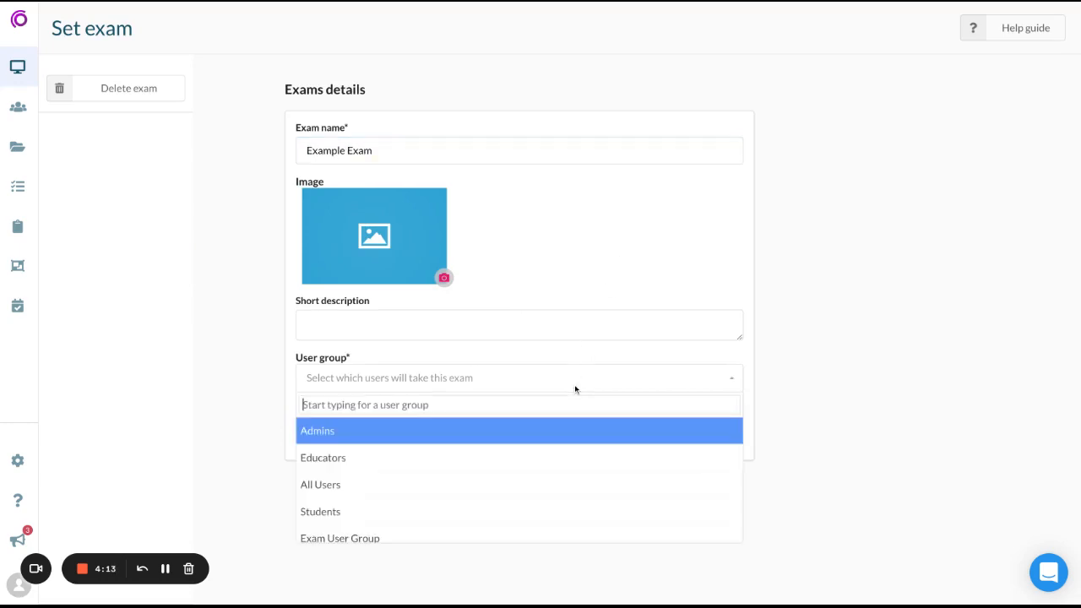
{"action": "left_click", "coordinate": [396, 525]}
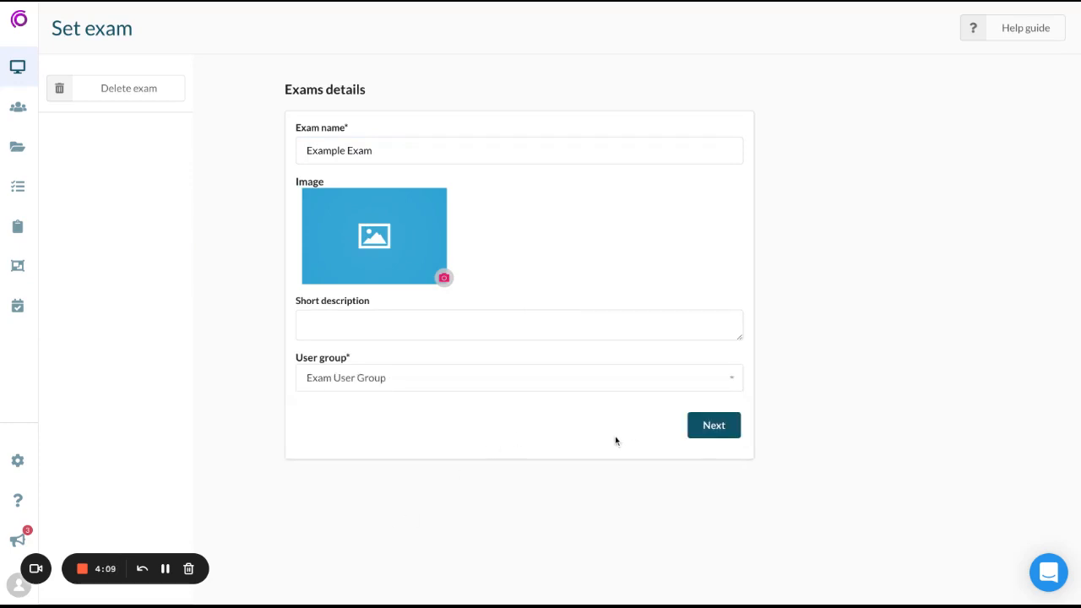
{"action": "left_click", "coordinate": [705, 435]}
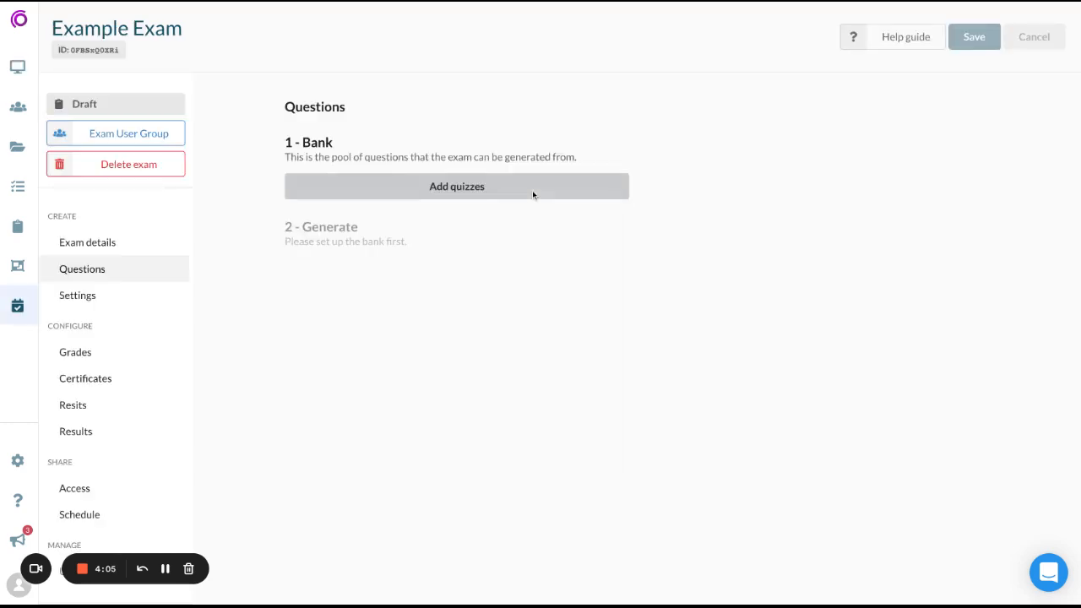
- Add Exam Quiz to the exam's question bank, set question generation to Static and save
{"action": "left_click", "coordinate": [532, 192]}
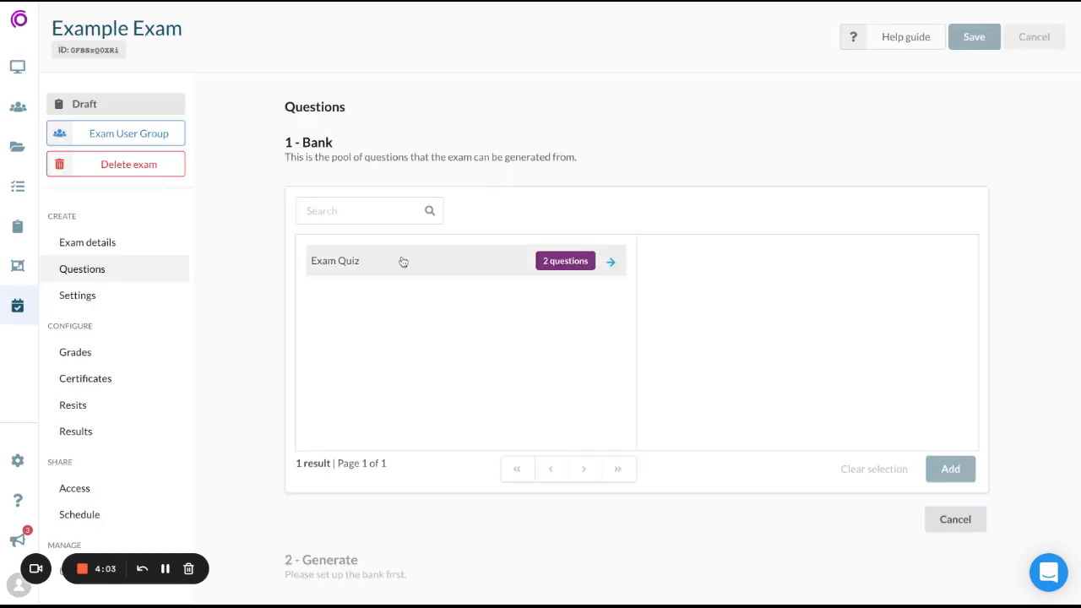
{"action": "left_click", "coordinate": [405, 260]}
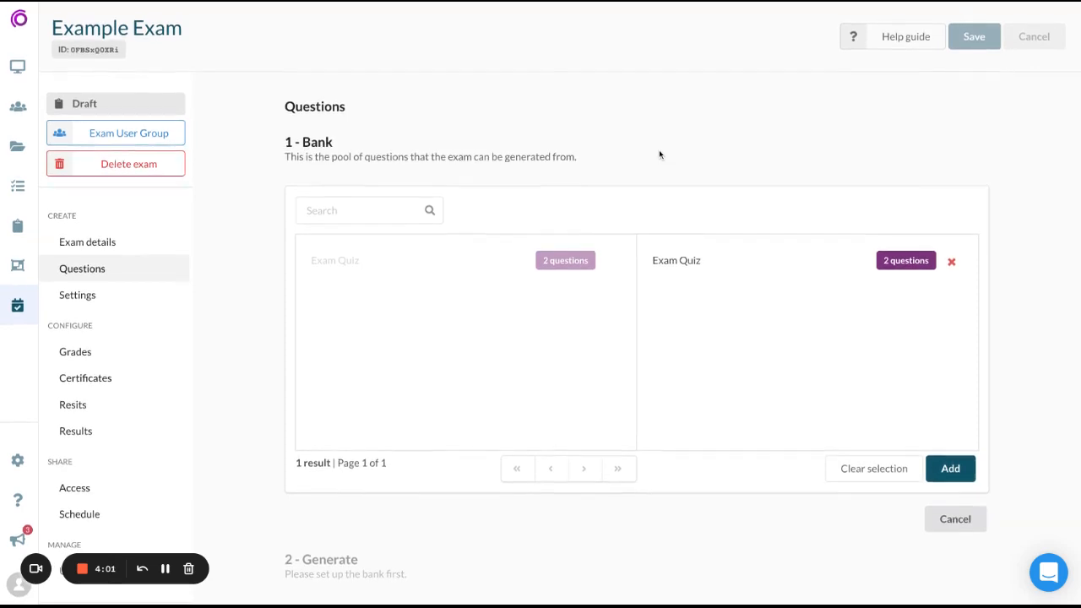
{"action": "left_click", "coordinate": [946, 477]}
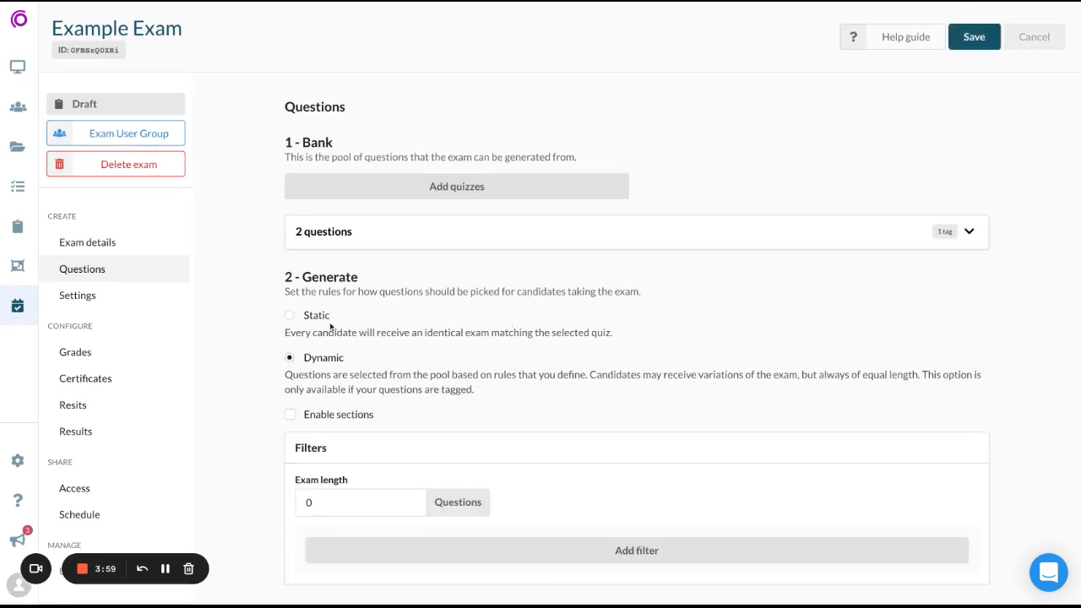
{"action": "left_click", "coordinate": [291, 318]}
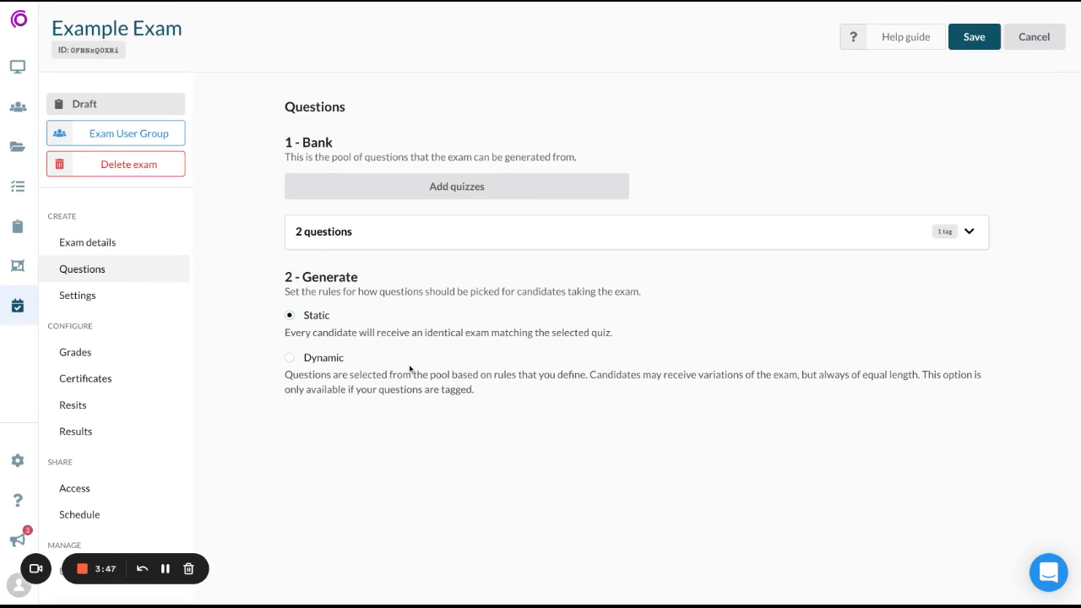
{"action": "left_click", "coordinate": [975, 41]}
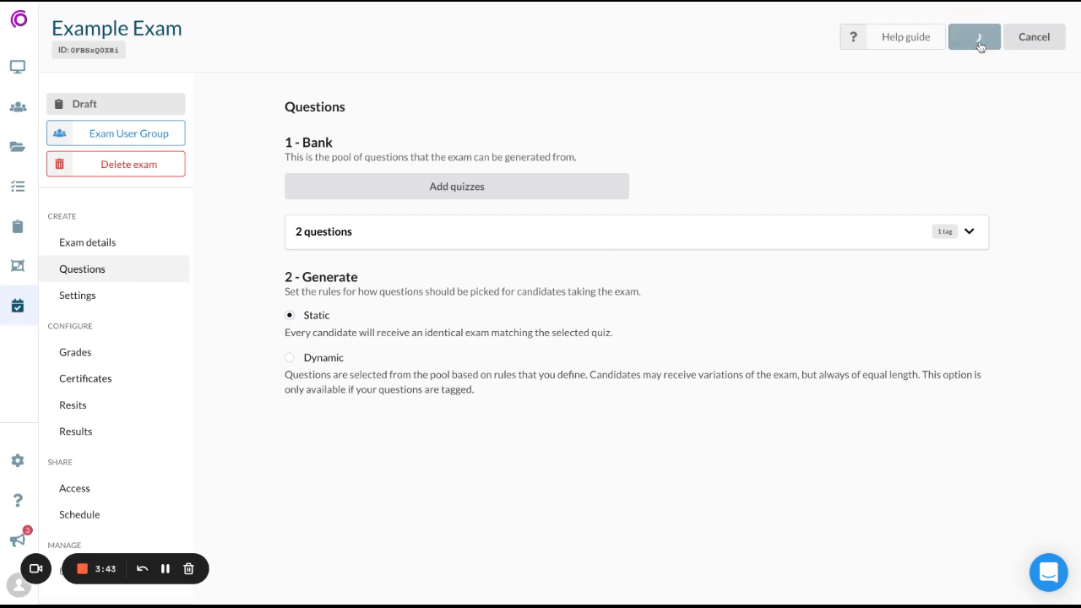
- Enable question shuffling in the exam's quiz experience settings and save the change
{"action": "left_click", "coordinate": [124, 296]}
{"action": "scroll", "coordinate": [725, 219], "scroll_direction": "down", "scroll_amount": 1}
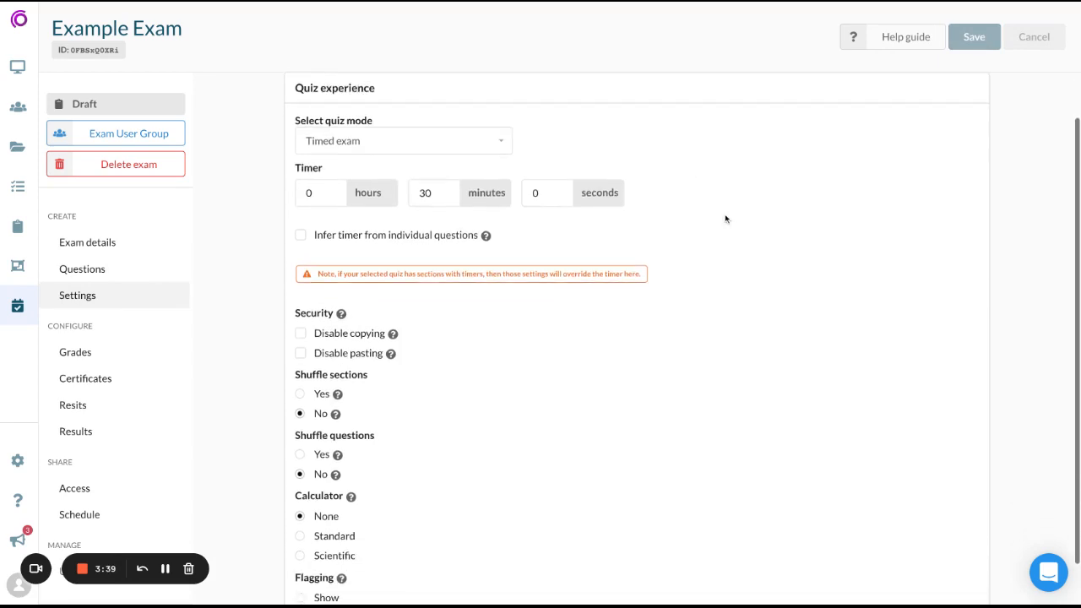
{"action": "scroll", "coordinate": [725, 219], "scroll_direction": "down", "scroll_amount": 1}
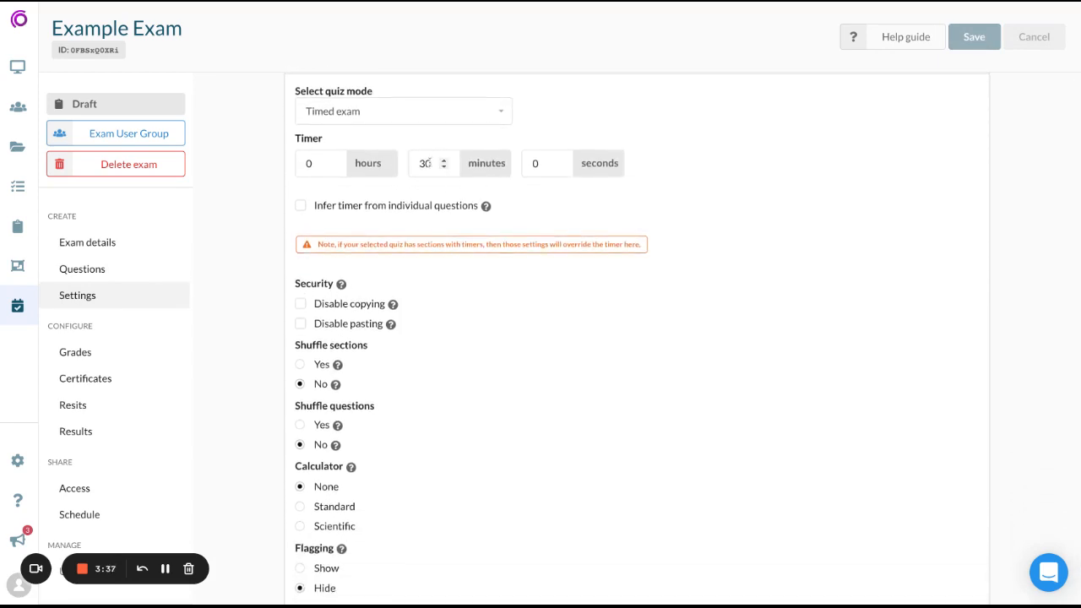
{"action": "scroll", "coordinate": [595, 186], "scroll_direction": "down", "scroll_amount": 1}
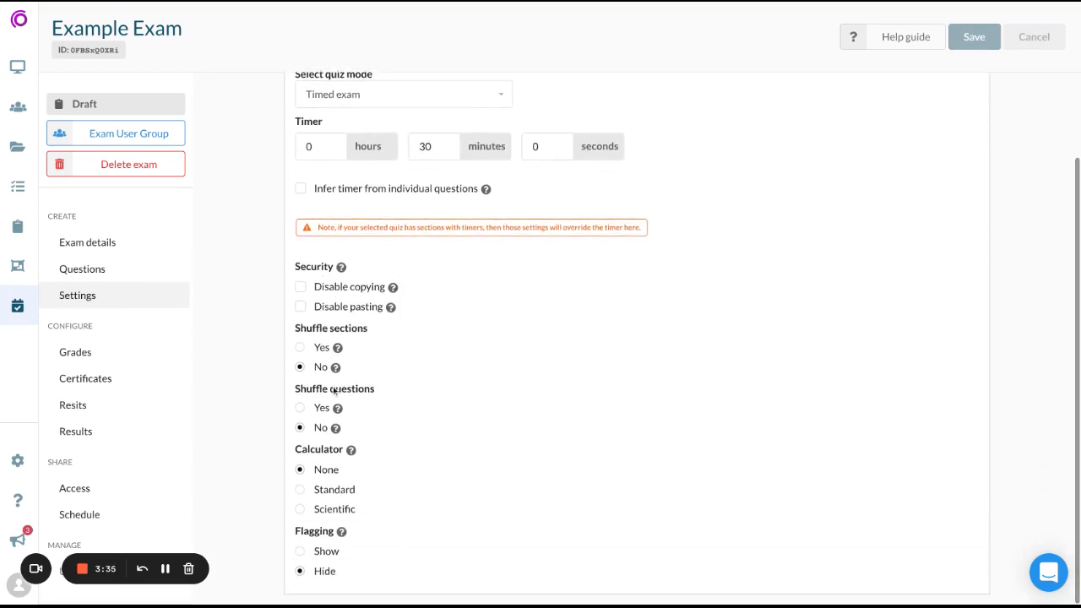
{"action": "left_click", "coordinate": [299, 408]}
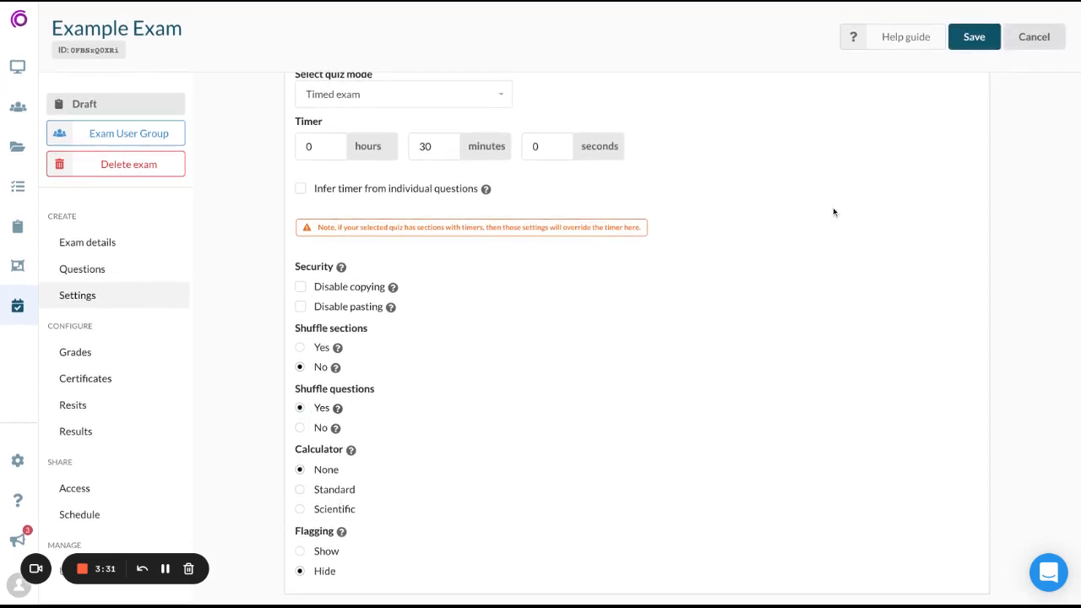
{"action": "left_click", "coordinate": [976, 38]}
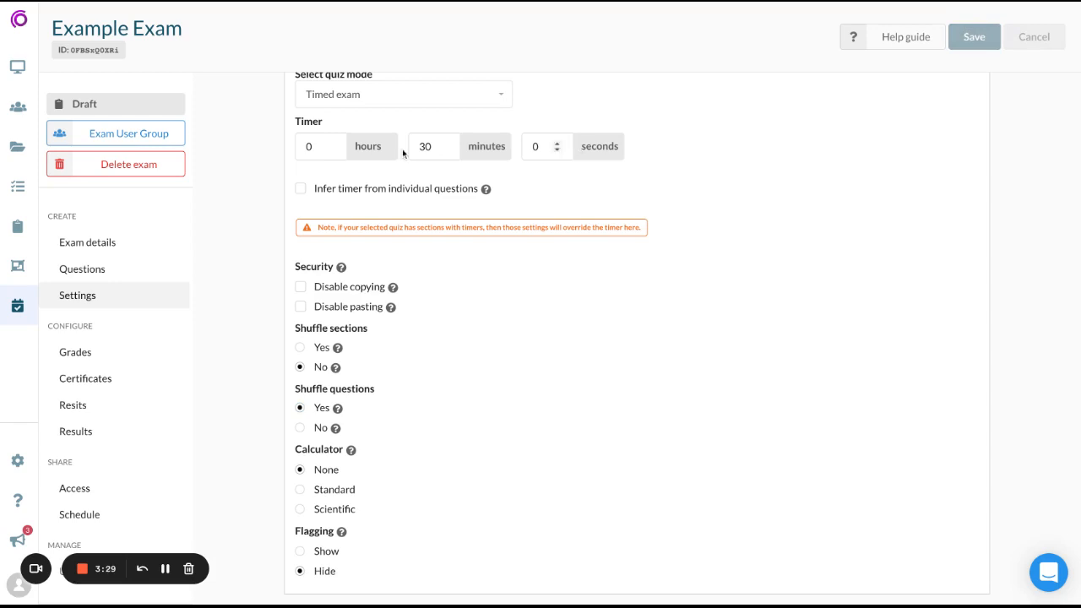
- Review the exam's grades, certificates, resits, results release and access options
{"action": "left_click", "coordinate": [101, 352]}
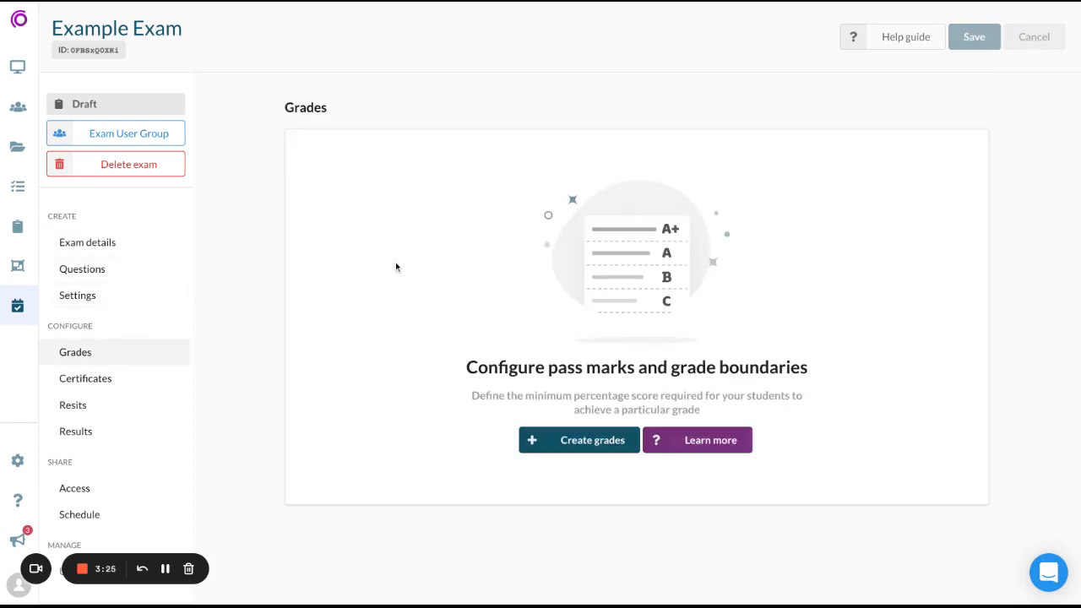
{"action": "left_click", "coordinate": [114, 382]}
{"action": "left_click", "coordinate": [82, 408]}
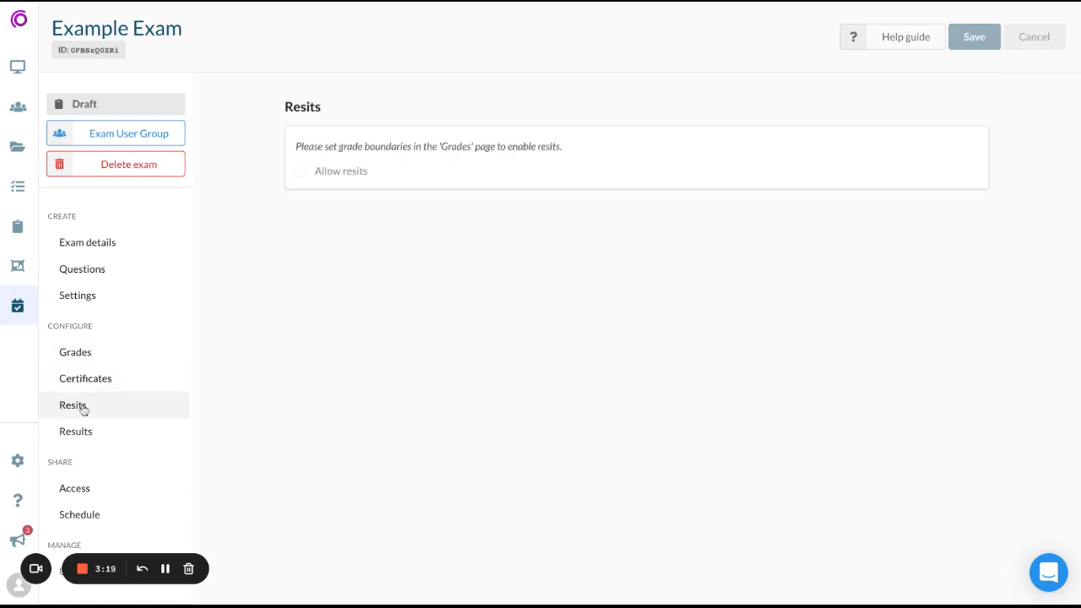
{"action": "left_click", "coordinate": [76, 431]}
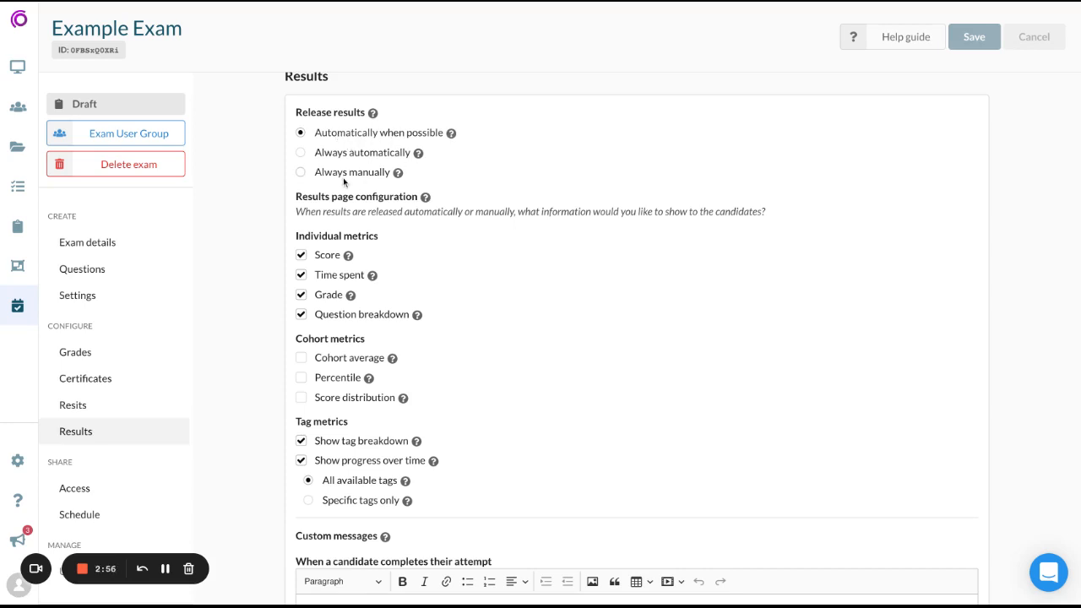
{"action": "scroll", "coordinate": [562, 226], "scroll_direction": "down", "scroll_amount": 1}
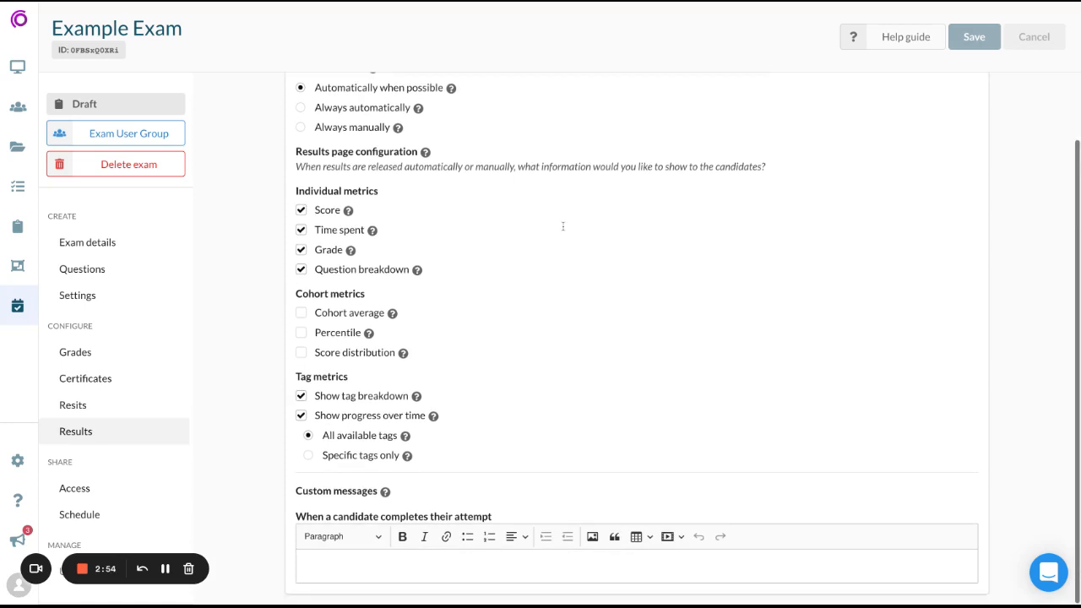
{"action": "left_click", "coordinate": [135, 490]}
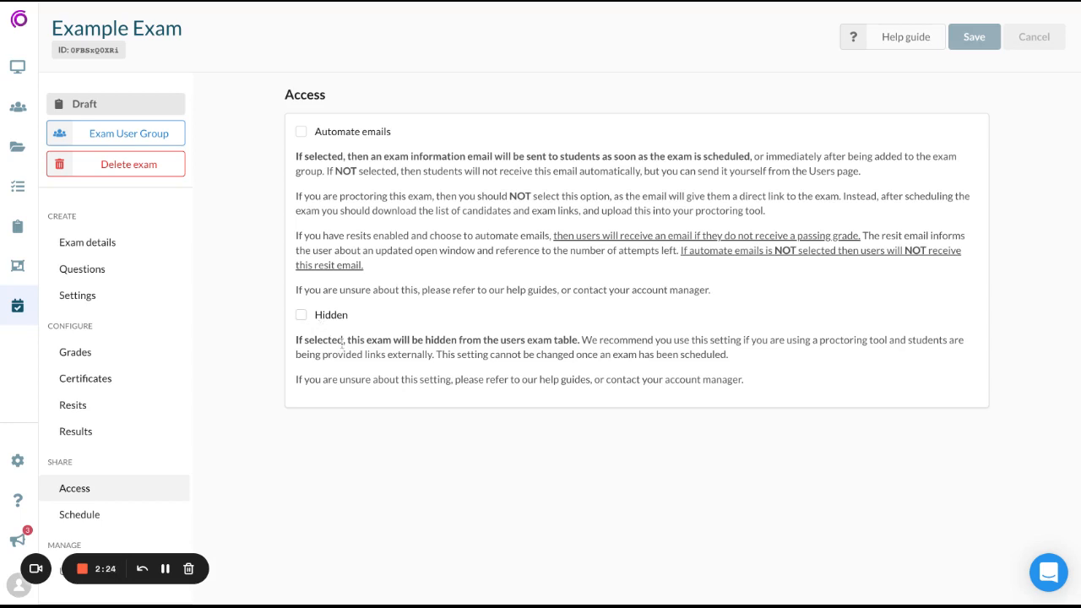
- Set the exam's opening time in the schedule to 4:00PM, 21st Sep, 22
{"action": "left_click", "coordinate": [95, 517]}
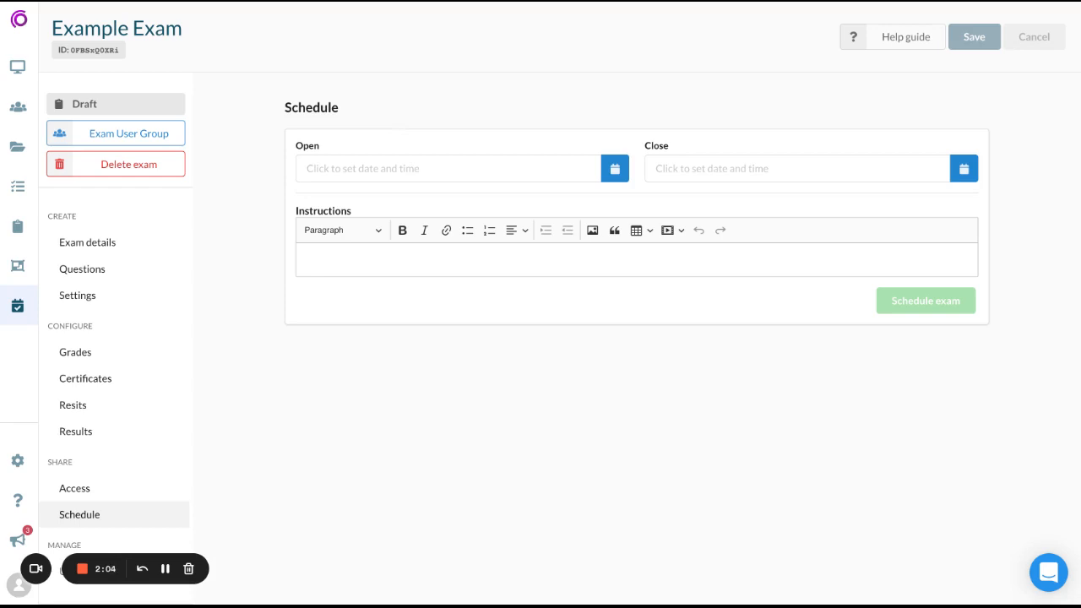
{"action": "left_click", "coordinate": [394, 168]}
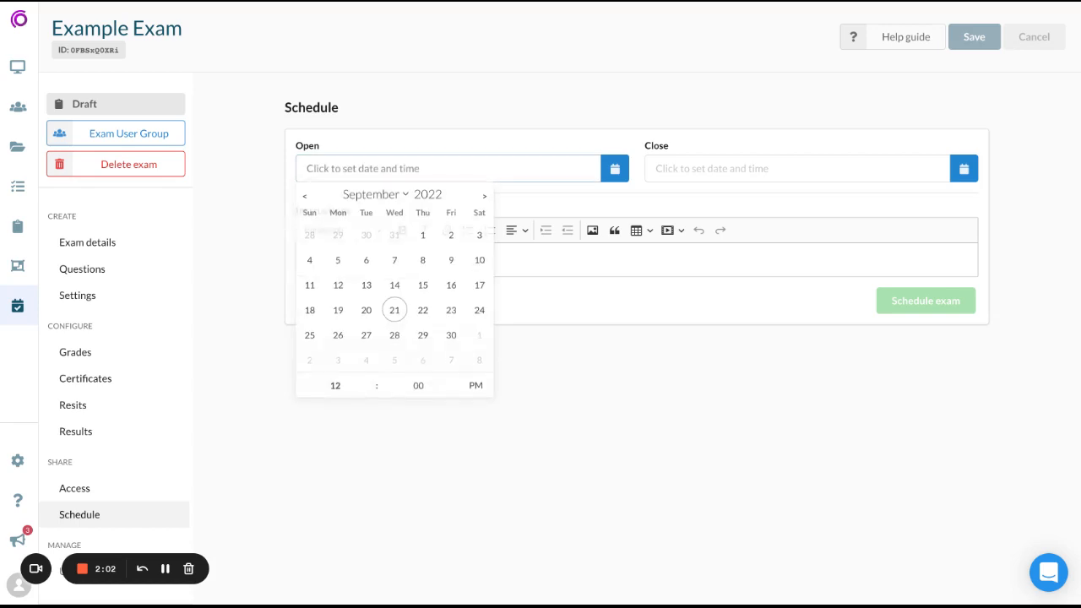
{"action": "left_click", "coordinate": [336, 387]}
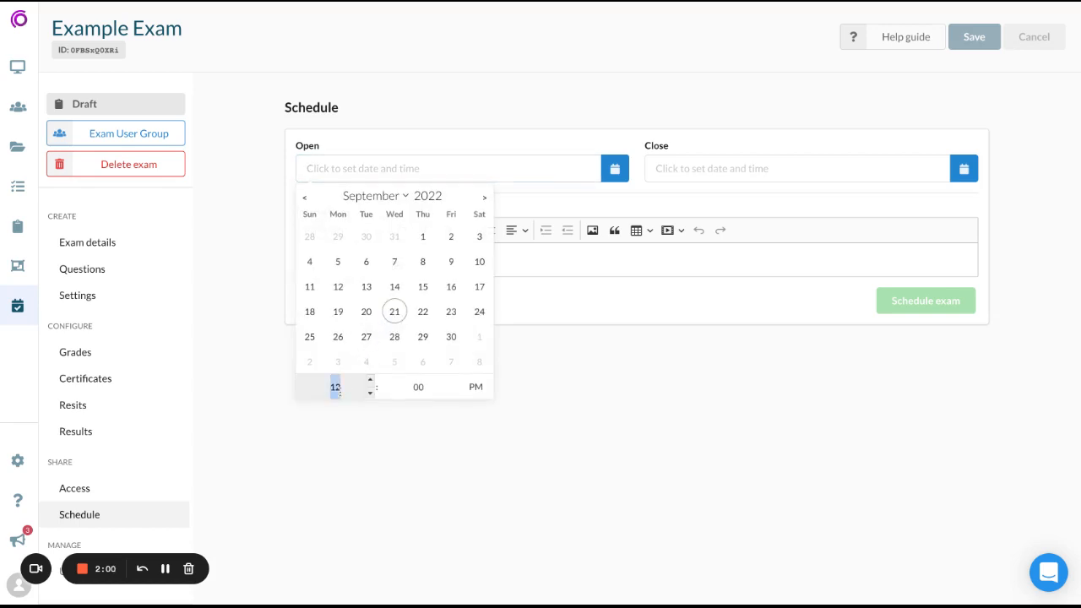
{"action": "type", "text": "4"}
{"action": "left_click", "coordinate": [676, 468]}
- Set the exam's closing time to 4:30PM, 21st Sep, 22 and save the schedule
{"action": "left_click", "coordinate": [799, 172]}
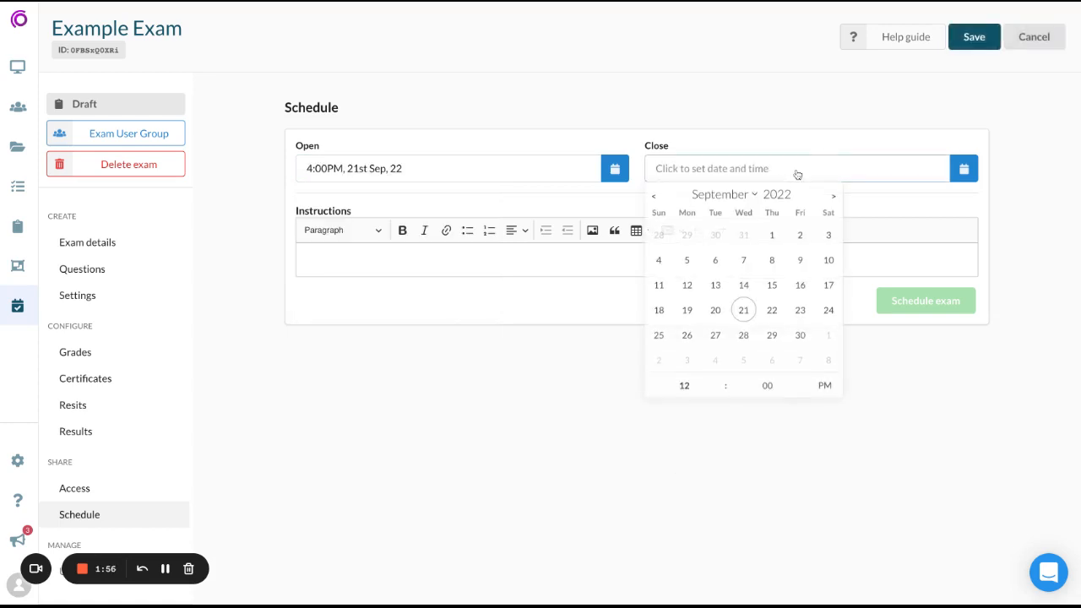
{"action": "left_click", "coordinate": [684, 387]}
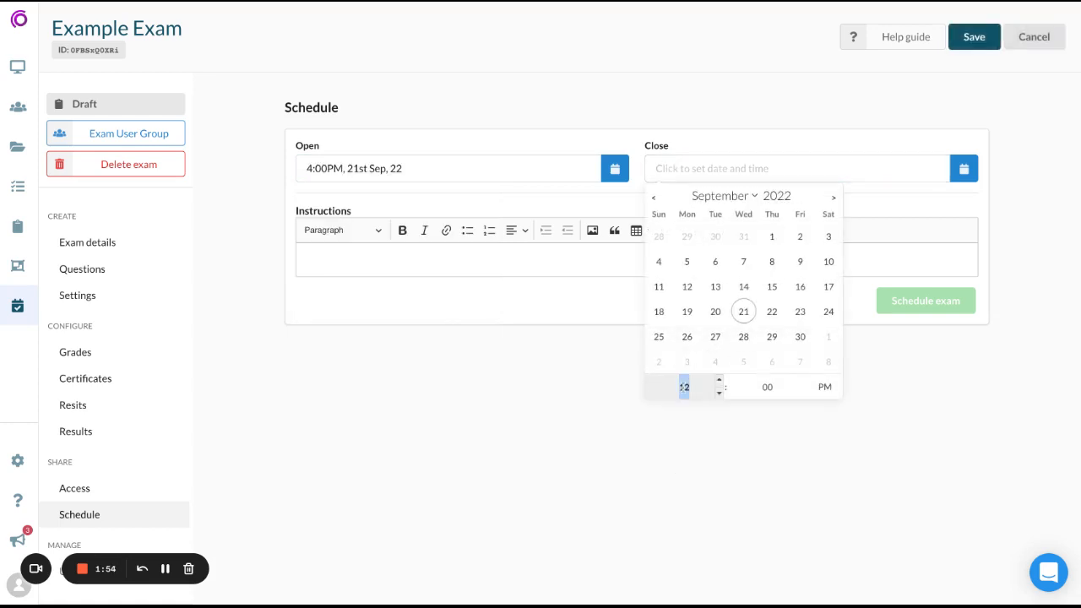
{"action": "type", "text": "4"}
{"action": "left_click", "coordinate": [743, 385]}
{"action": "type", "text": "30"}
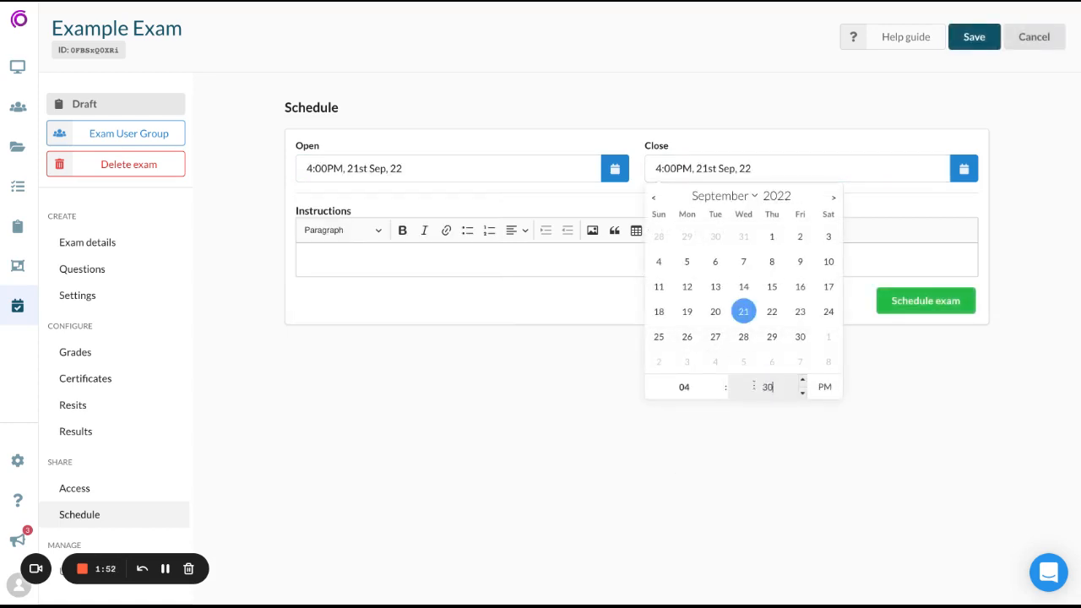
{"action": "left_click", "coordinate": [772, 427]}
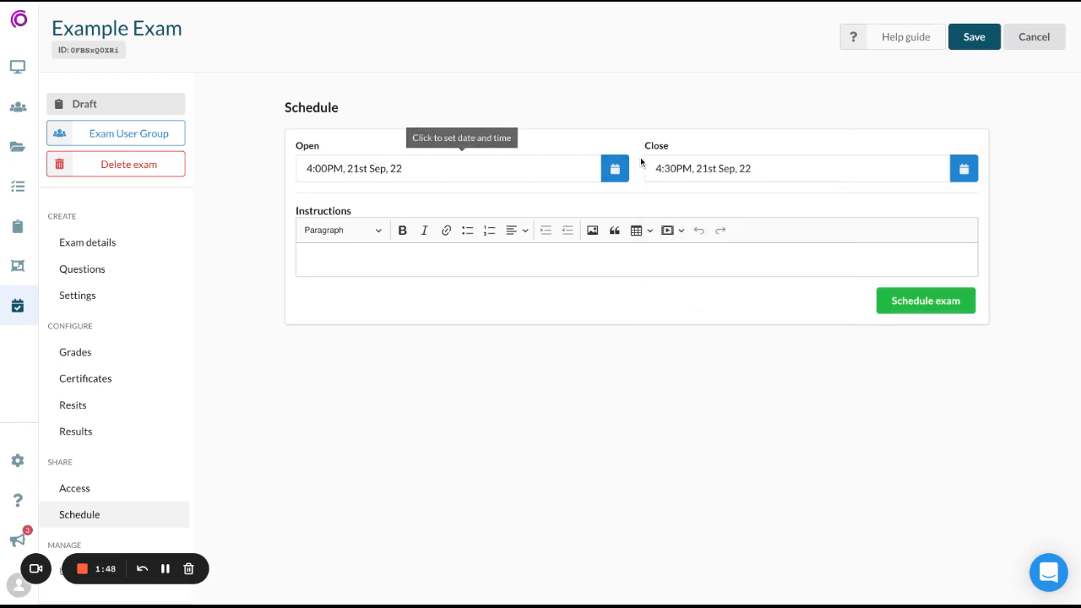
{"action": "left_click", "coordinate": [967, 38]}
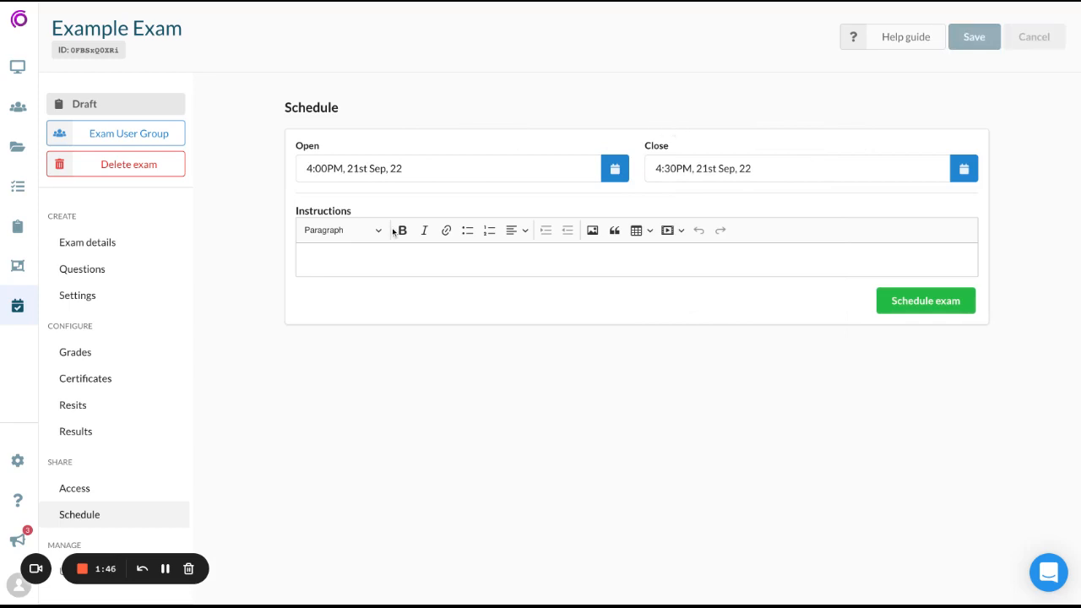
- Schedule Example Exam with the instructions left blank and confirm the scheduling
{"action": "left_click", "coordinate": [359, 257]}
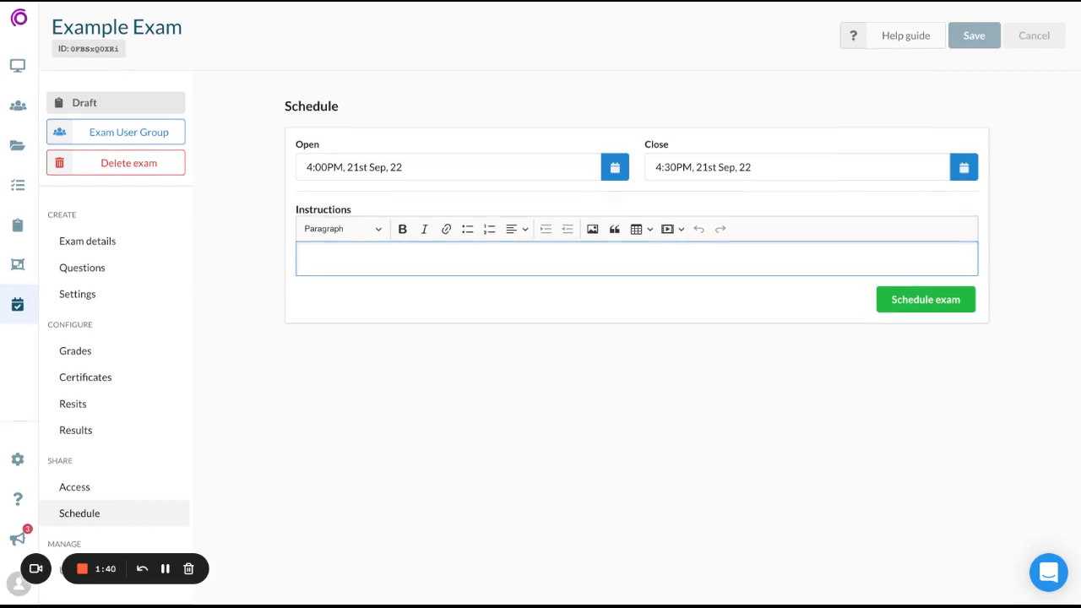
{"action": "scroll", "coordinate": [158, 317], "scroll_direction": "down", "scroll_amount": 1}
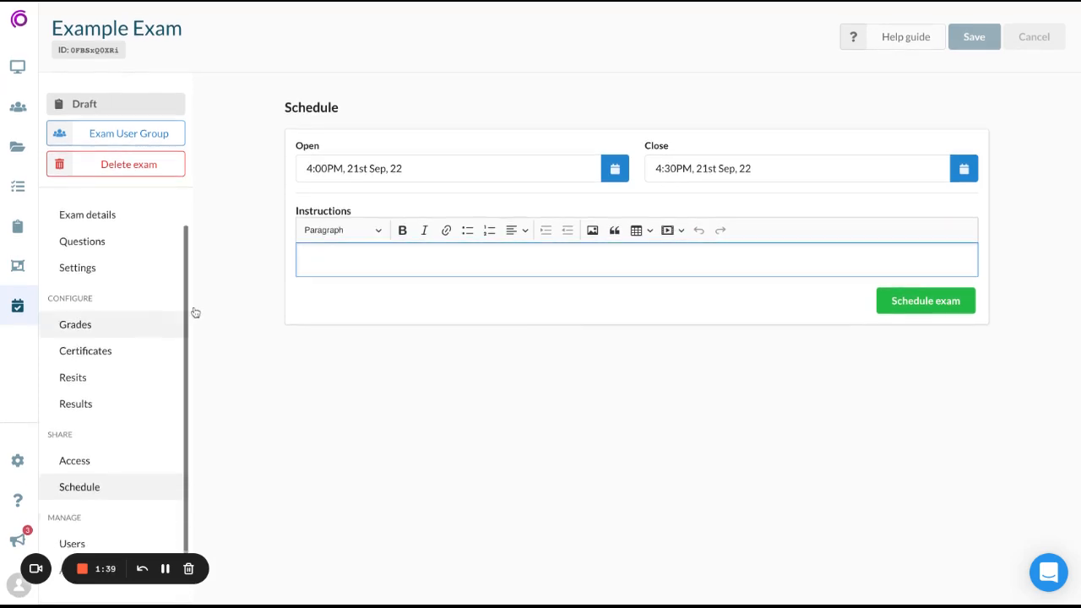
{"action": "left_click", "coordinate": [896, 300]}
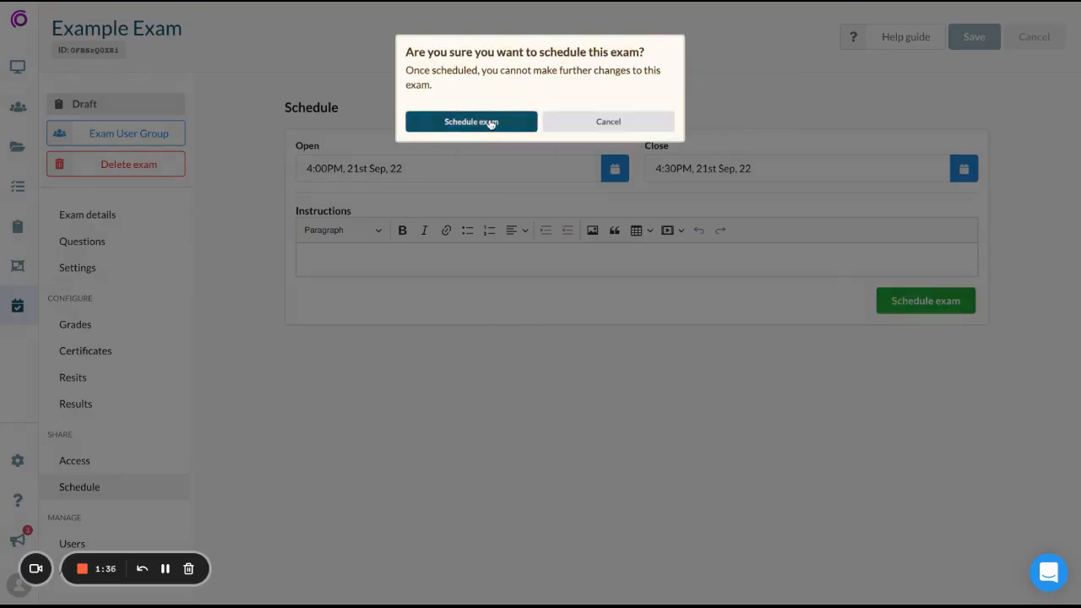
{"action": "left_click", "coordinate": [490, 122]}
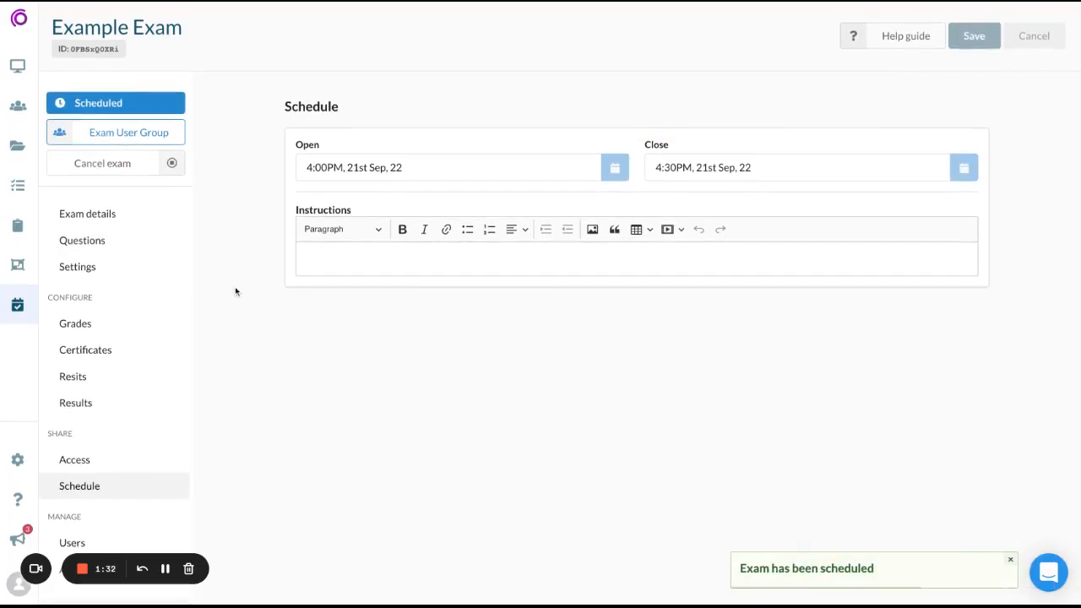
- Open Exam User Group from the exam's user list and add the second listed existing user to the group
{"action": "left_click", "coordinate": [127, 545]}
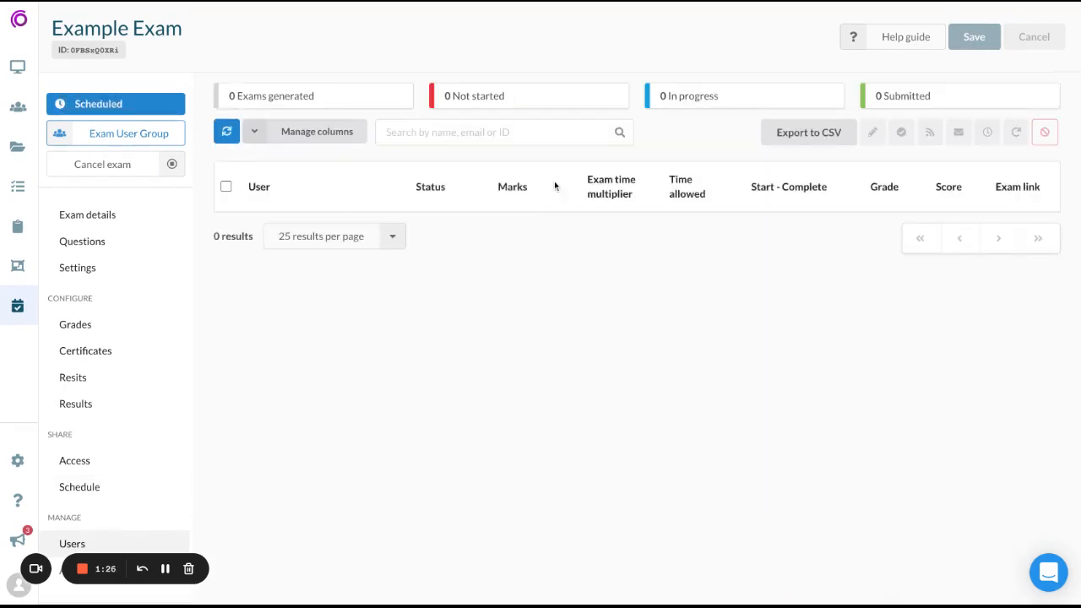
{"action": "left_click", "coordinate": [139, 135]}
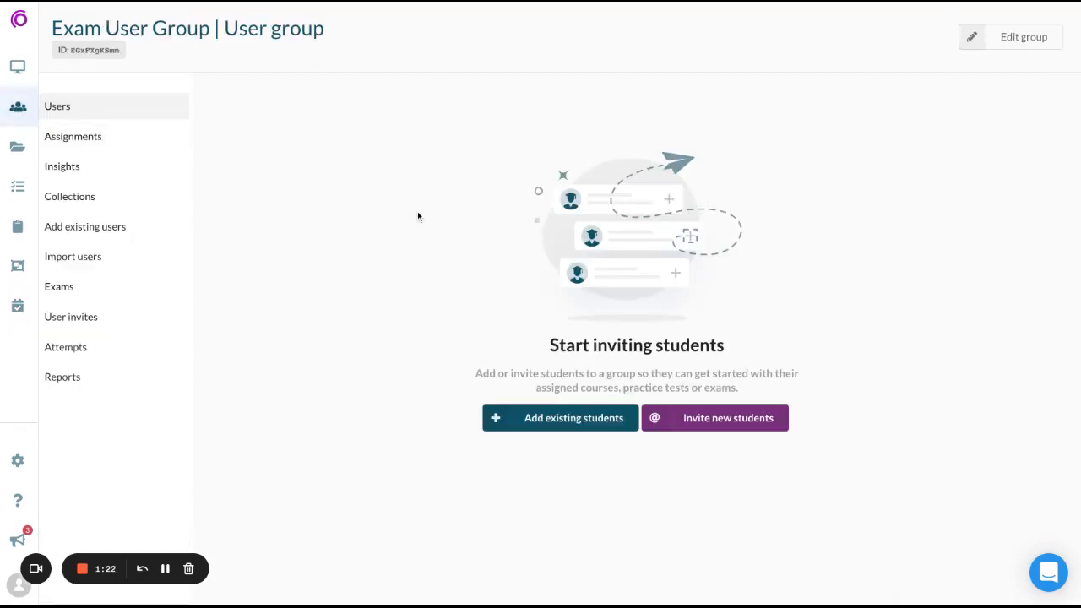
{"action": "left_click", "coordinate": [484, 414]}
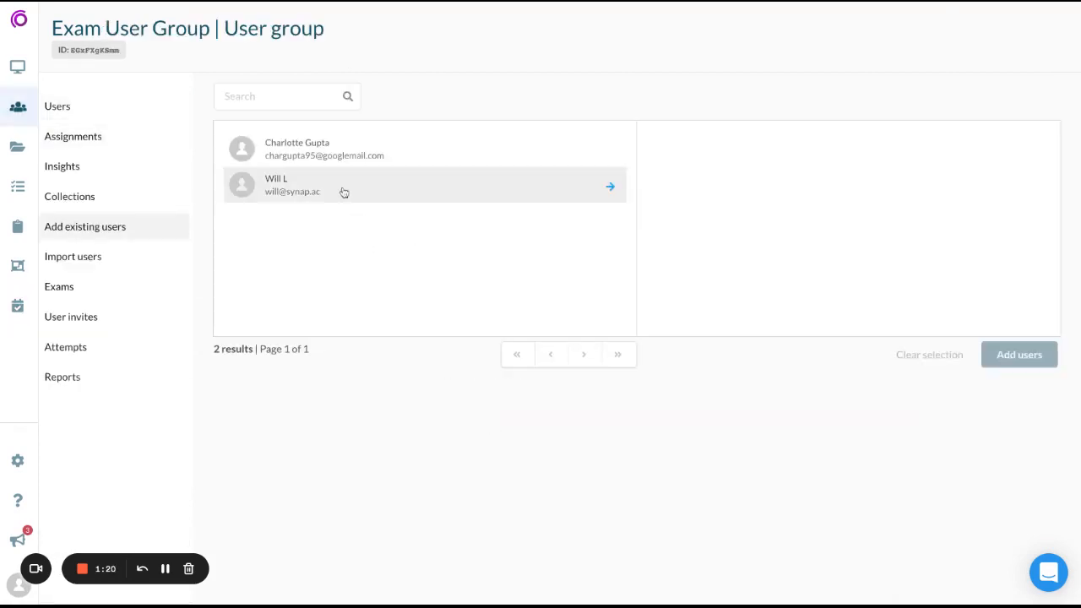
{"action": "left_click", "coordinate": [344, 193]}
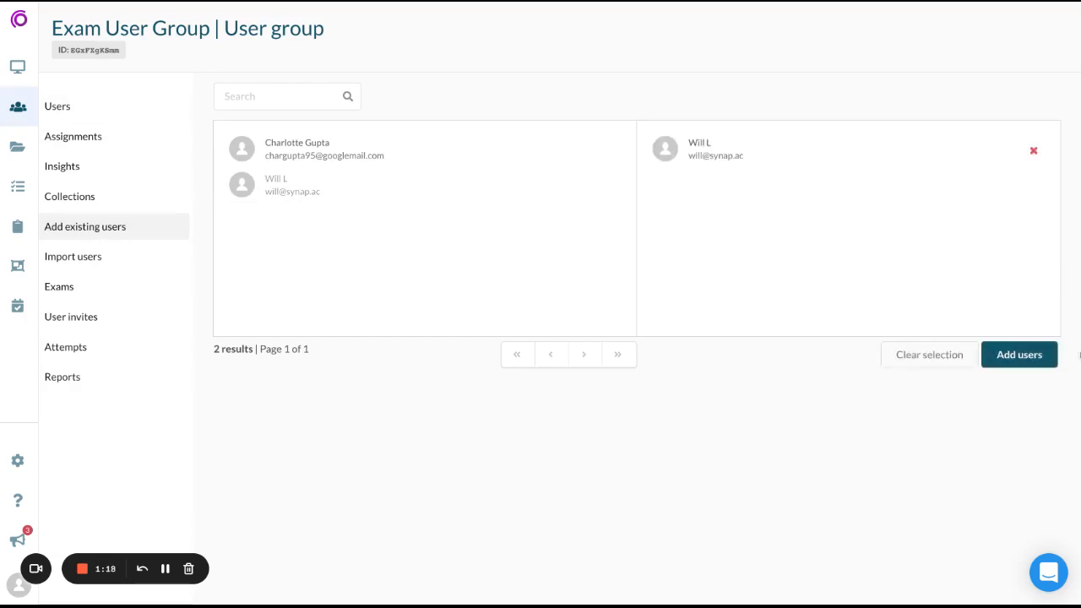
{"action": "left_click", "coordinate": [1019, 354]}
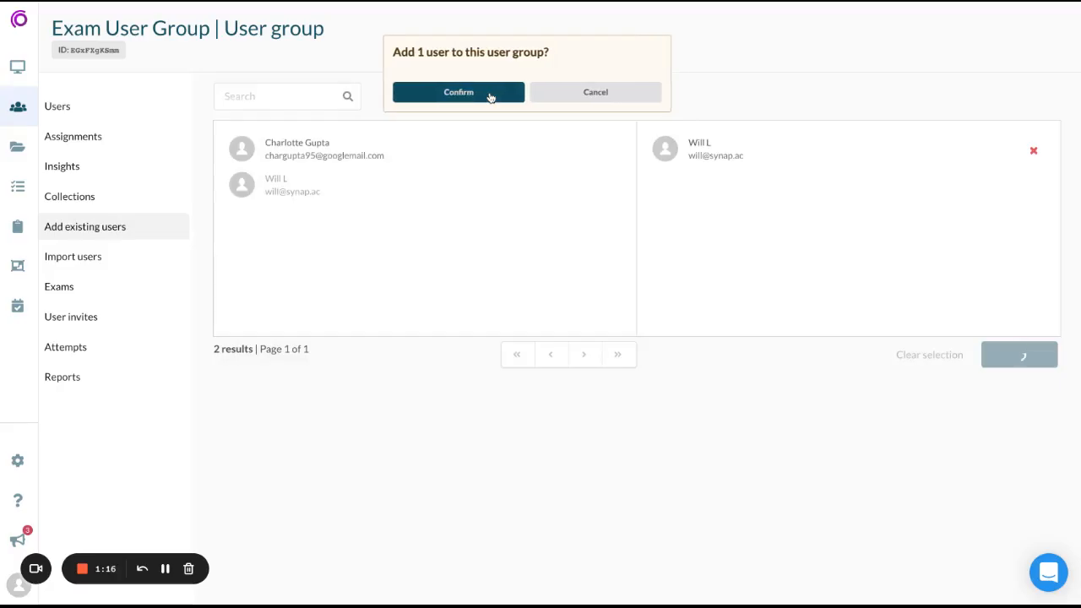
{"action": "left_click", "coordinate": [489, 96]}
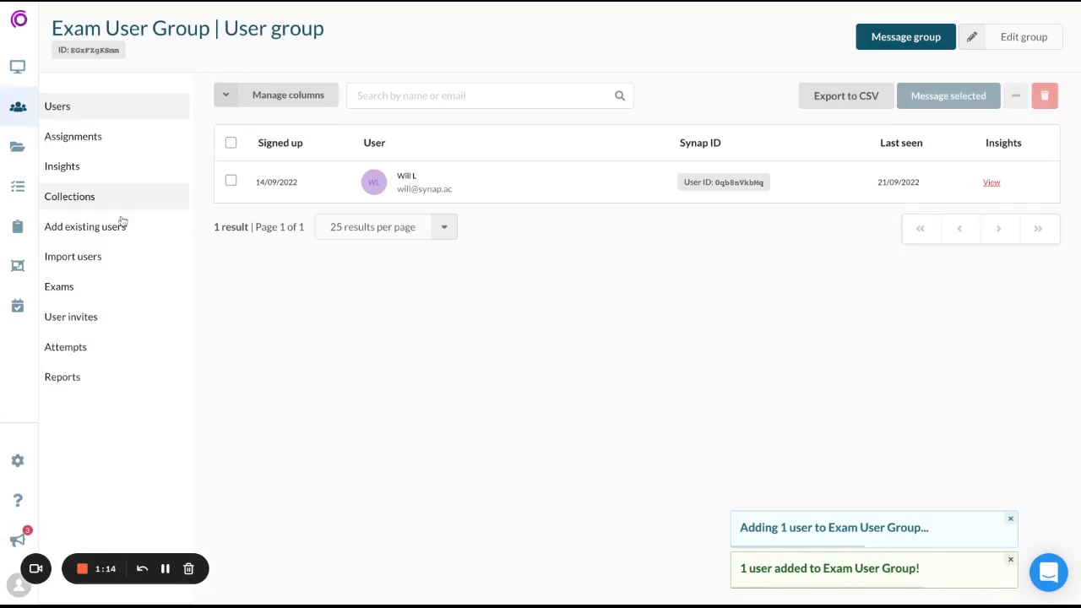
- Return to Example Exam through the user group's exams and open the exam's list of users
{"action": "left_click", "coordinate": [77, 284]}
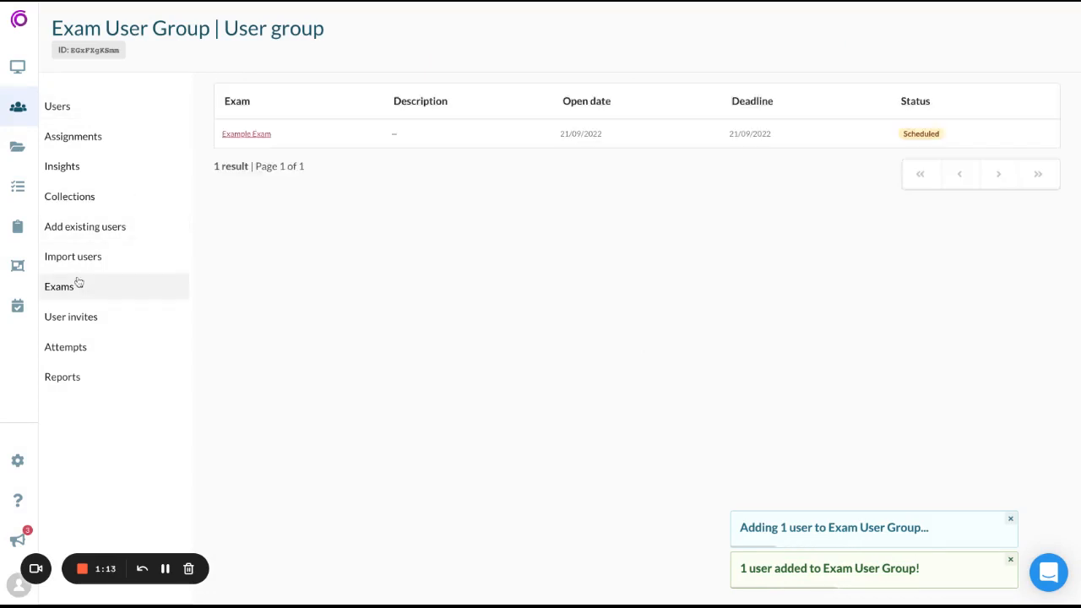
{"action": "left_click", "coordinate": [247, 134]}
{"action": "scroll", "coordinate": [99, 431], "scroll_direction": "down", "scroll_amount": 1}
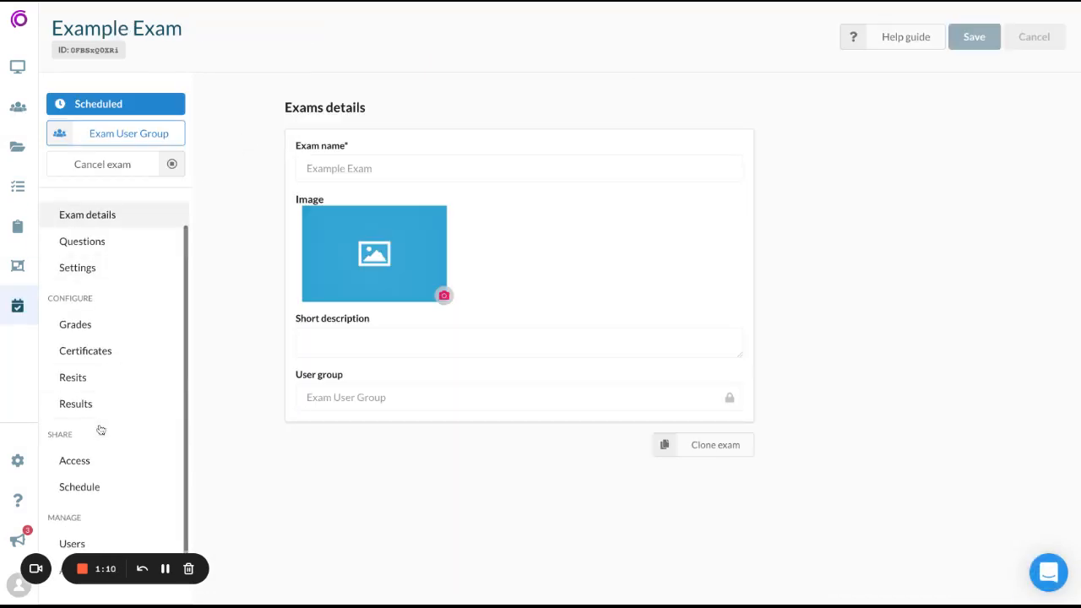
{"action": "left_click", "coordinate": [79, 534]}
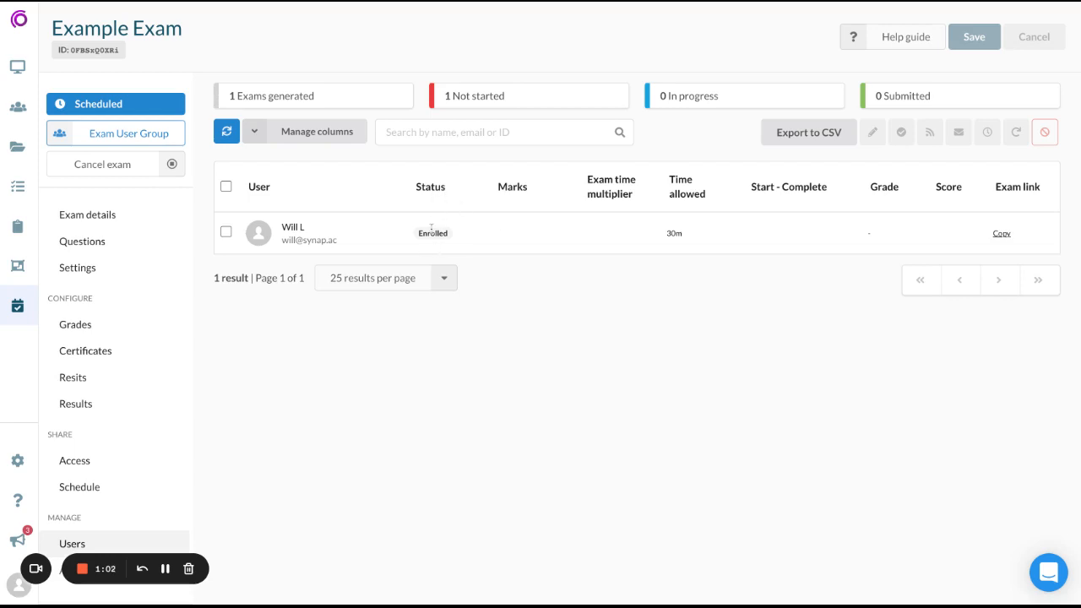
- Select the enrolled student in Example Exam and send them the exam email, confirming the send
{"action": "left_click", "coordinate": [225, 234]}
{"action": "left_click", "coordinate": [225, 233]}
{"action": "left_click", "coordinate": [225, 233]}
{"action": "left_click", "coordinate": [958, 132]}
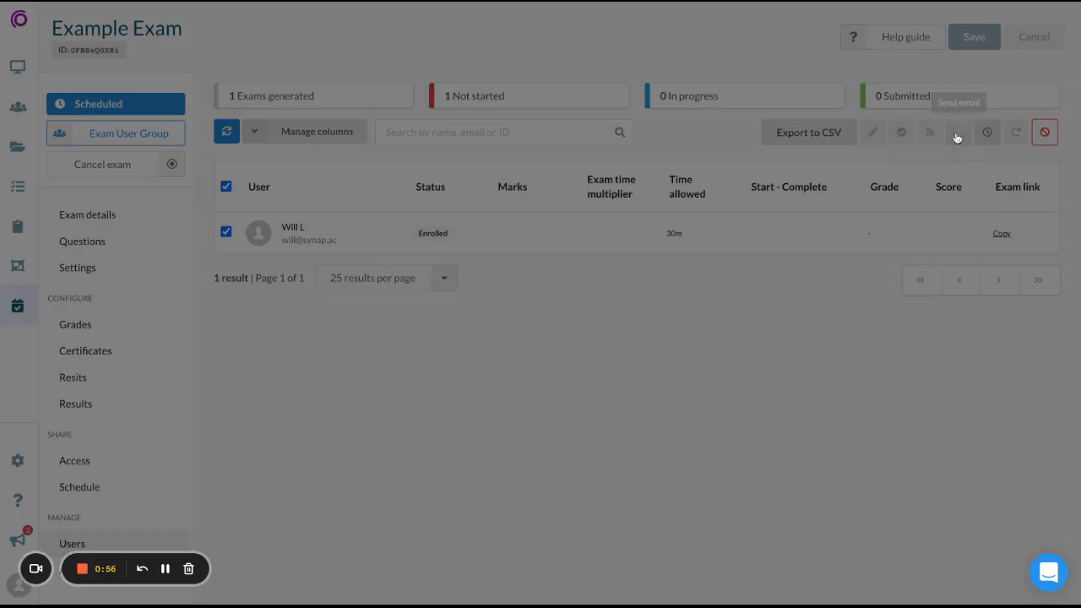
{"action": "left_click", "coordinate": [460, 135]}
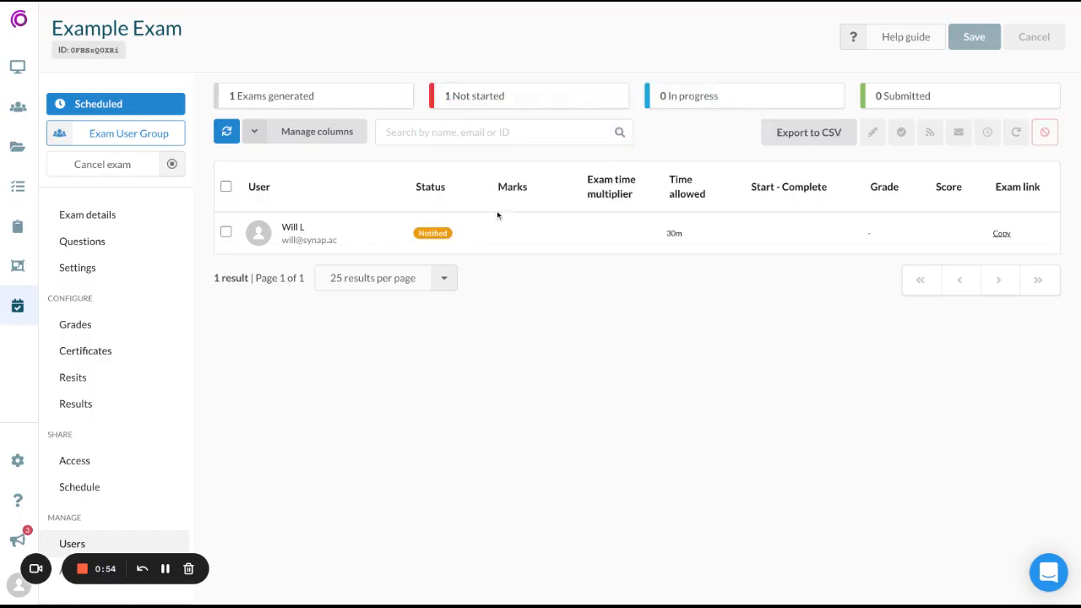